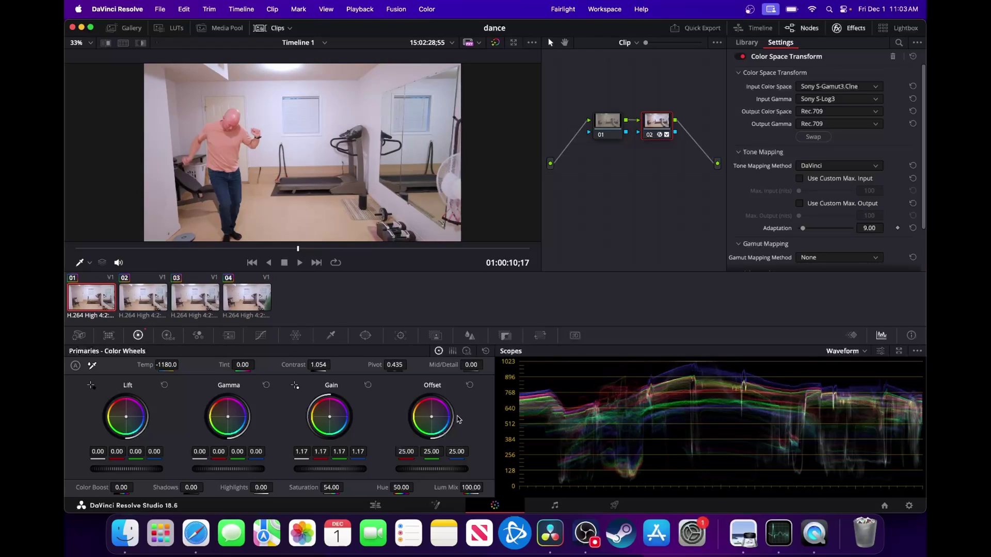
Mask the dancer in clip 01 with Magic Mask strokes along the body and raised hand, overlay shown, and track both directions.
left_click(469, 336)
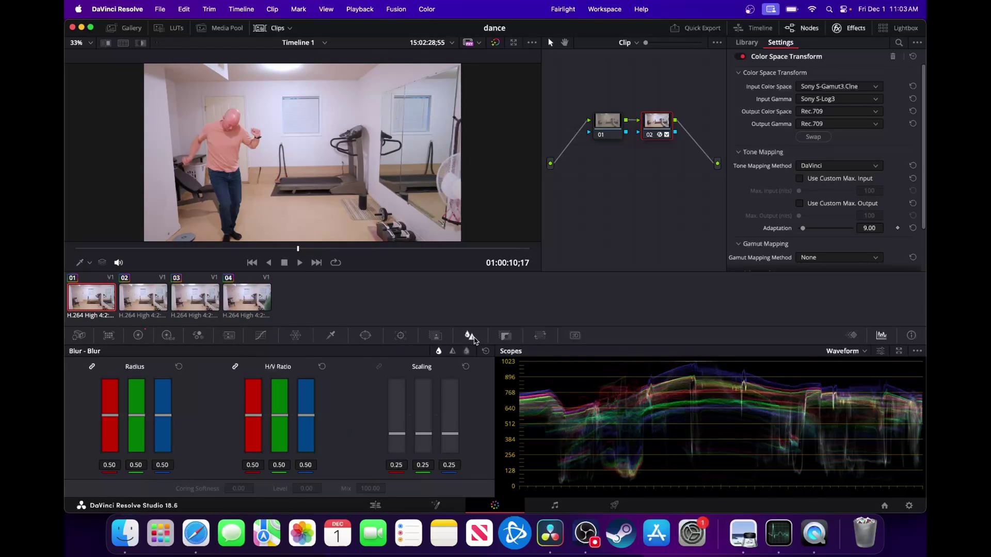
left_click(436, 336)
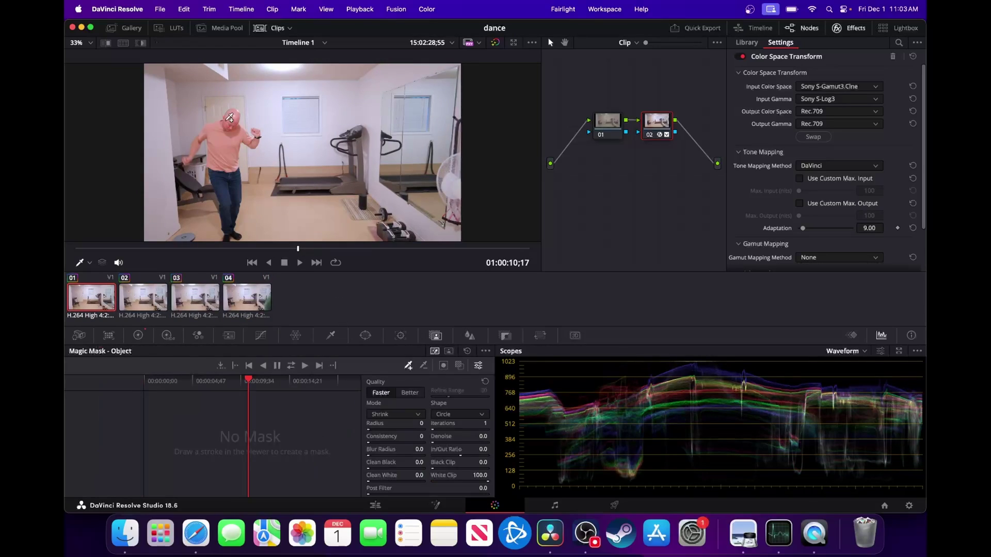
left_click_drag(229, 199, 228, 199)
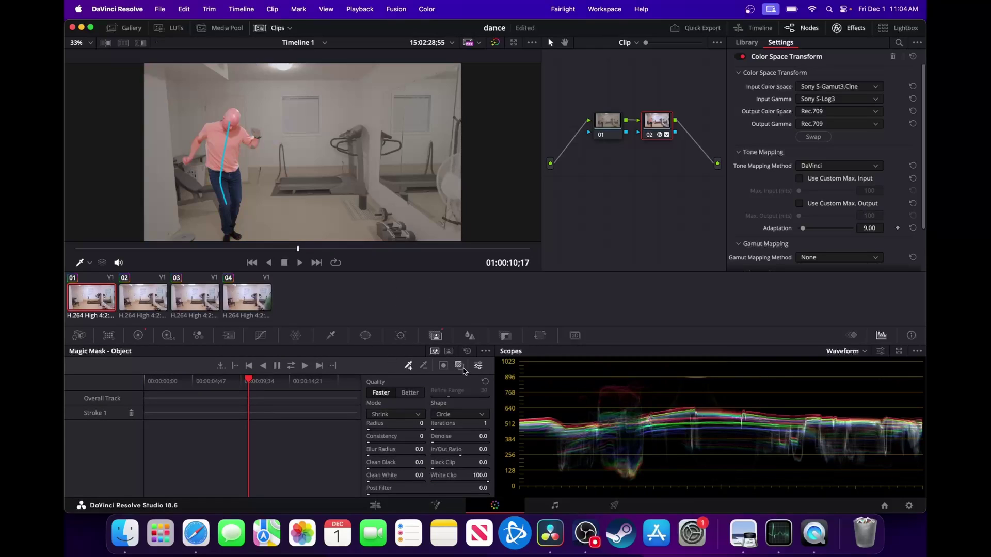
left_click(463, 370)
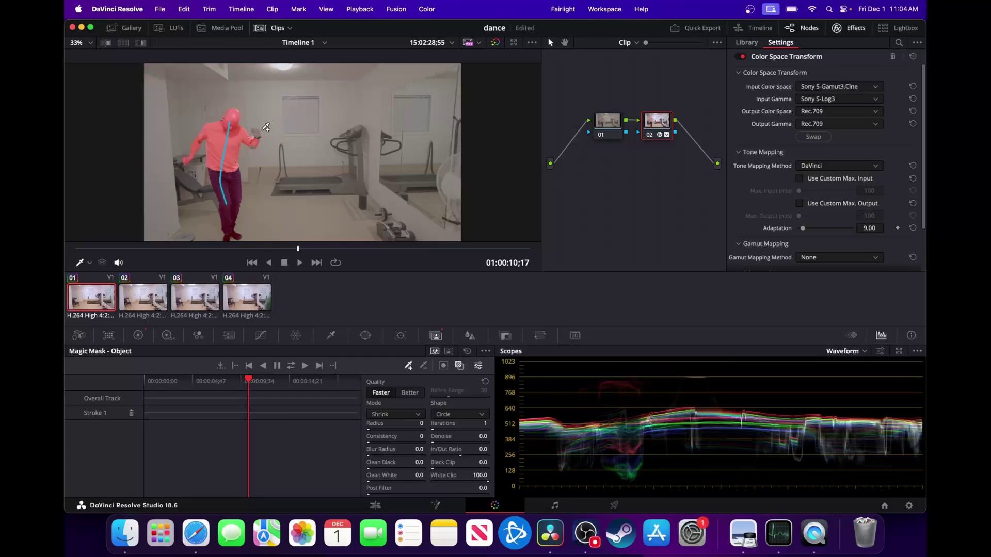
mouse_move(260, 131)
left_mouse_down()
mouse_move(247, 153)
mouse_move(263, 139)
left_mouse_up()
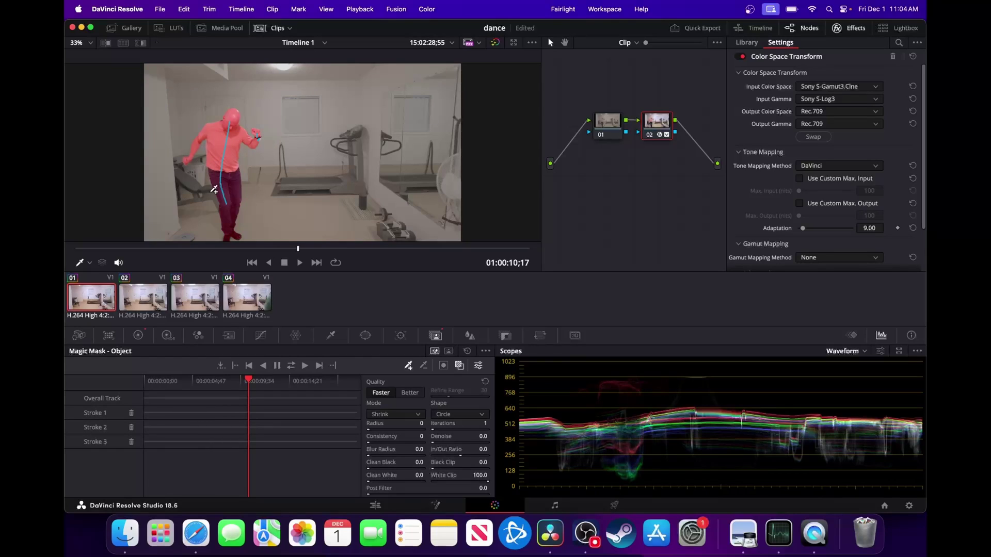
left_click(290, 368)
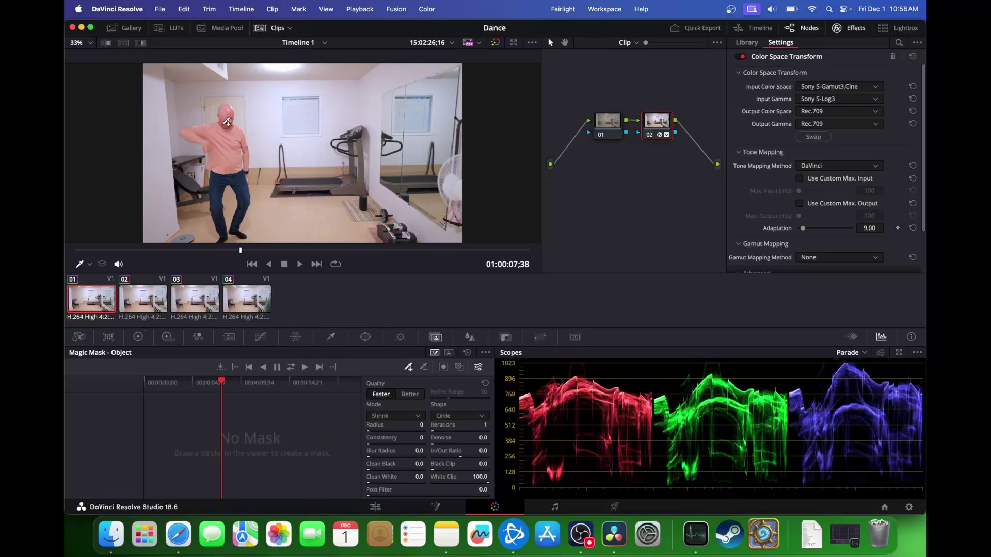
Draw Magic Mask strokes down the dancer's torso and on both feet, with the overlay shown, and track the mask in both directions.
left_click_drag(220, 172, 217, 174)
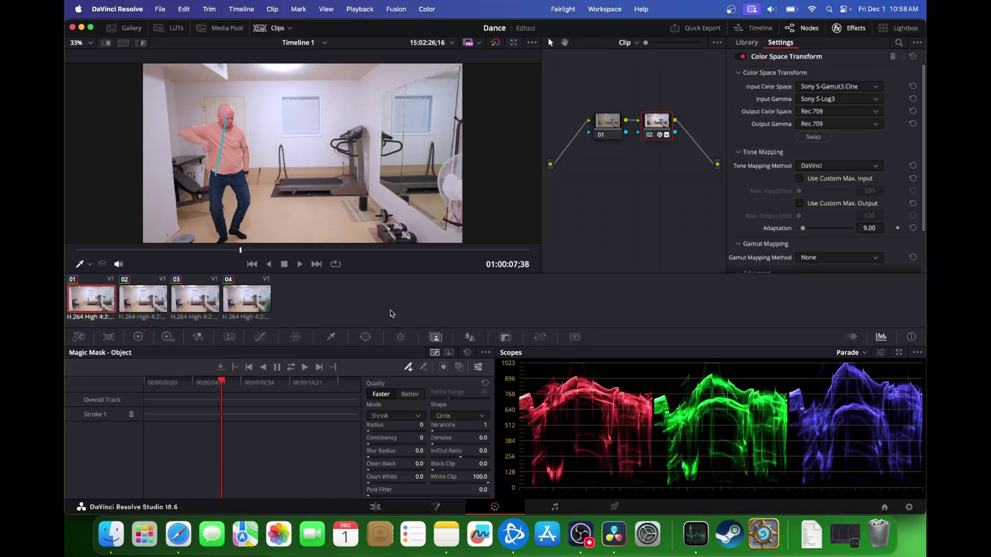
left_click(458, 369)
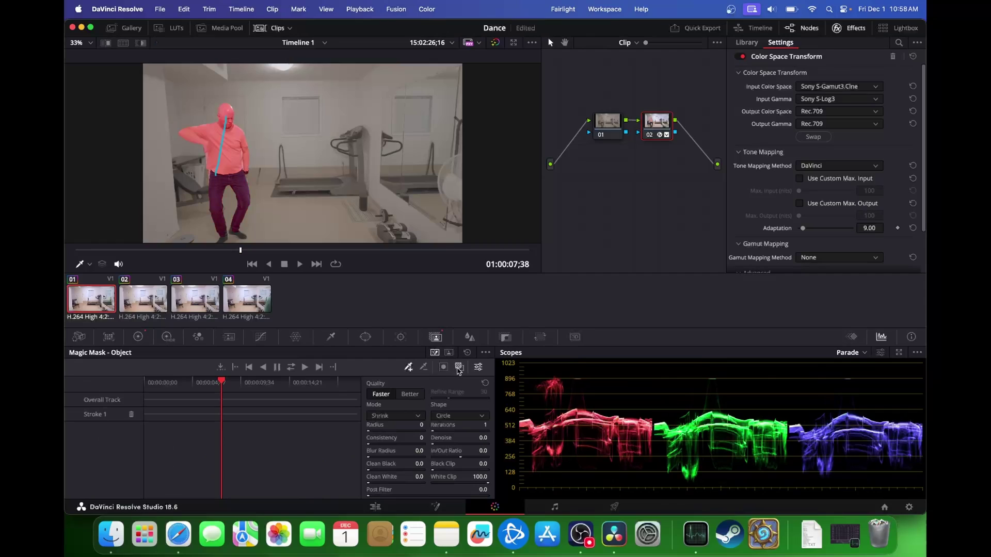
left_click_drag(242, 232, 225, 236)
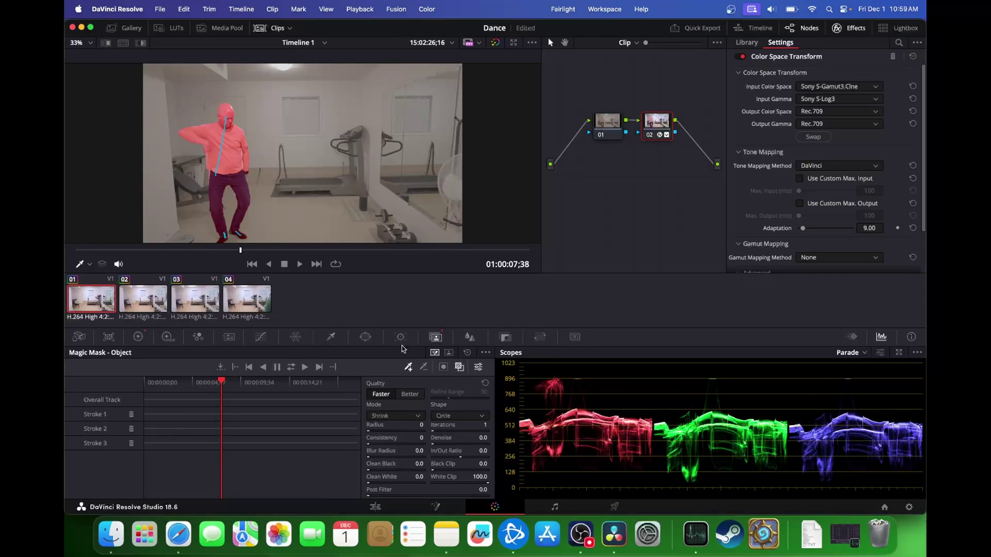
left_click(291, 368)
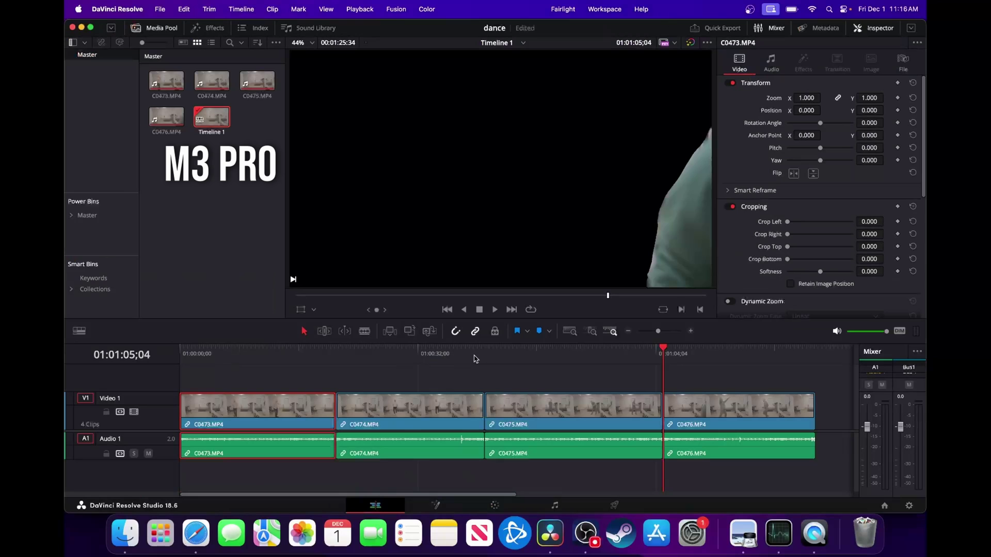
Stack clips C0474, C0475 and C0476 on tracks V2 to V4 above C0473 at the start of the timeline.
left_click_drag(475, 359, 302, 356)
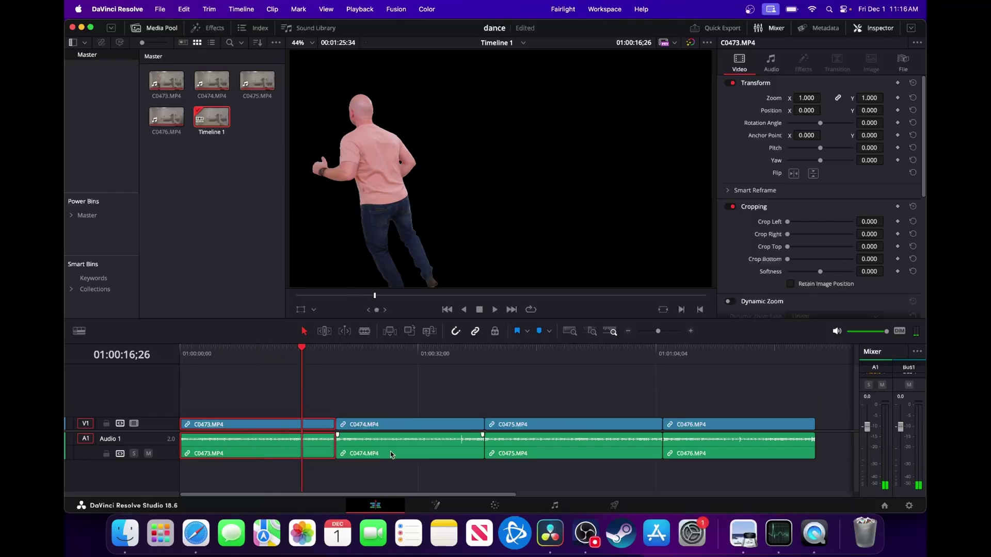
left_click_drag(365, 431, 209, 410)
left_click_drag(536, 428, 225, 386)
left_click_drag(715, 424, 233, 381)
Play the four stacked cut-out dancers from the timeline start and review an earlier passage again.
left_click(195, 356)
key("Home")
key("space")
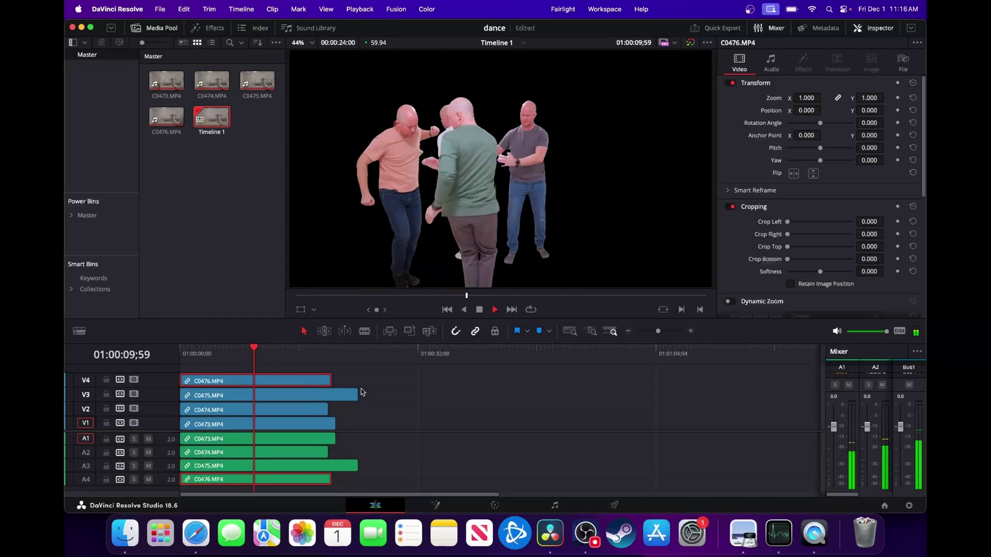
left_click_drag(271, 355, 250, 356)
key("j")
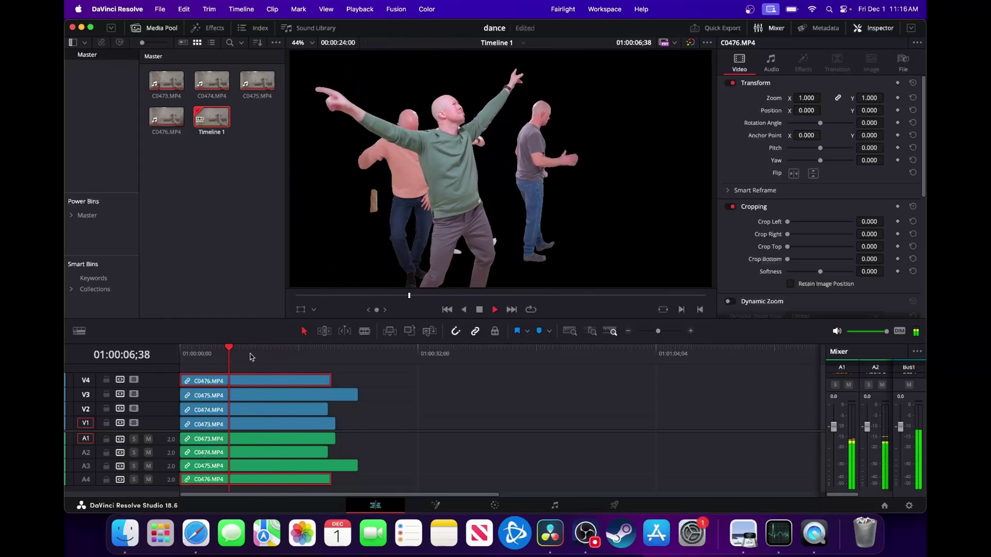
Duplicate all four stacked clips at 01:00:30;56 and clear the Magic Masks from the copies on the Color page.
key("cmd+a")
key("cmd+c")
left_click(408, 355)
left_click(452, 400)
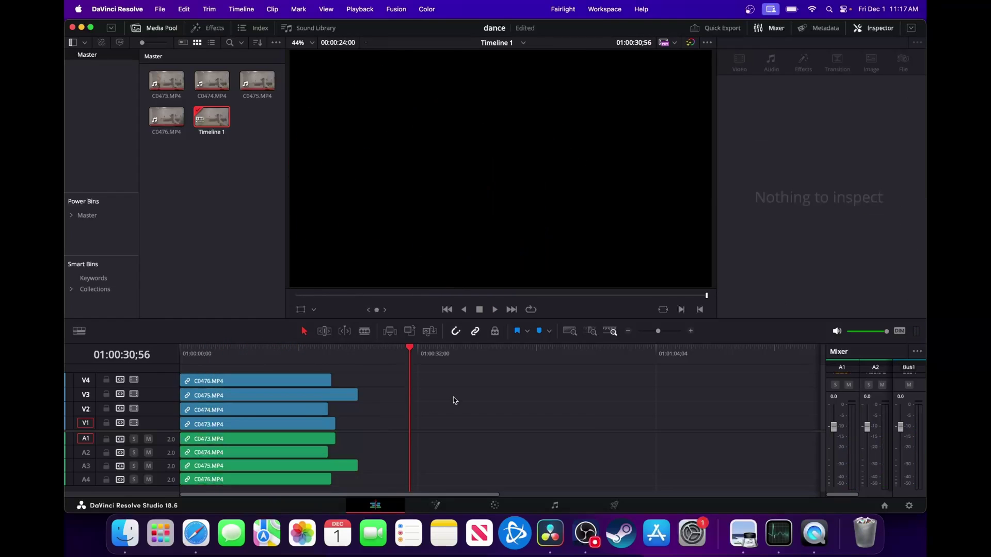
key("cmd+v")
left_click(430, 355)
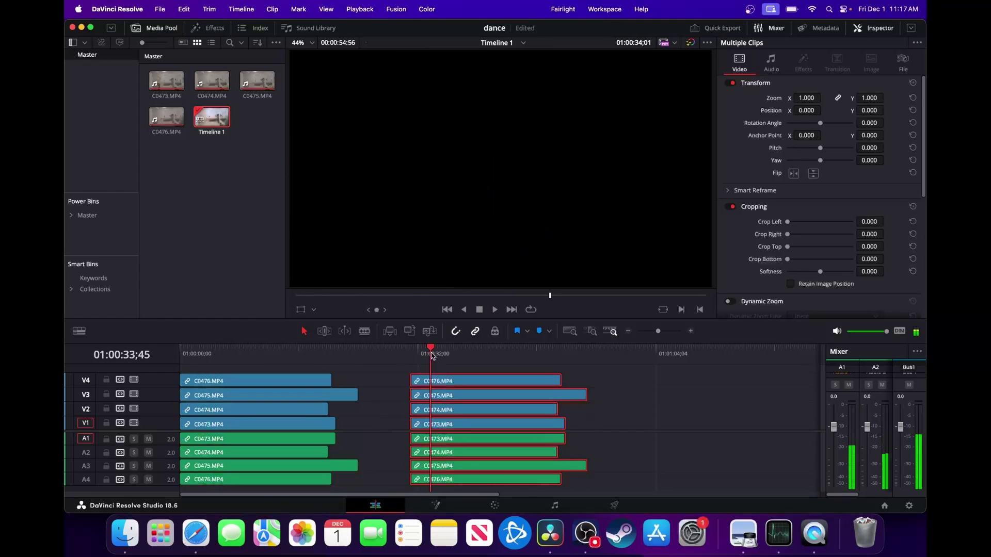
left_click(494, 505)
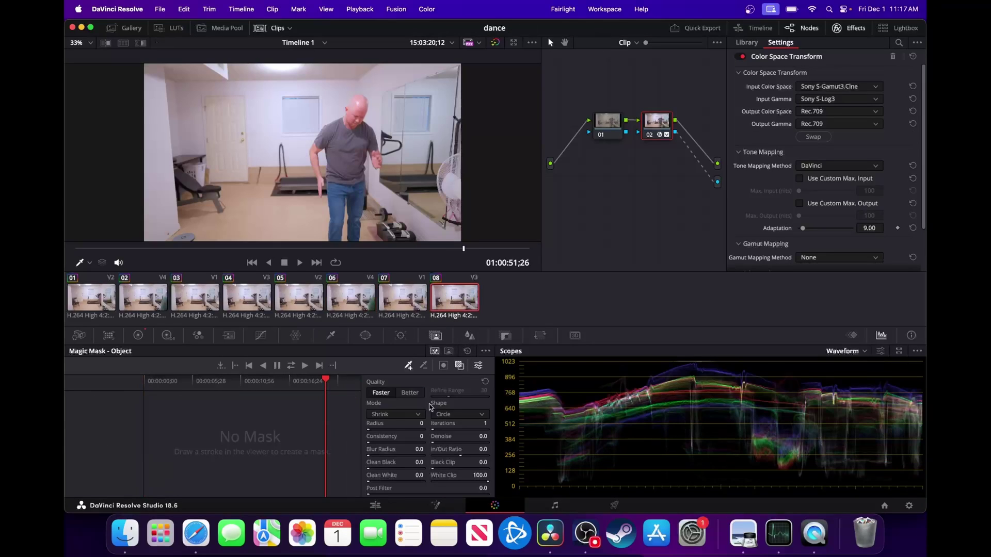
Move the masked clips up to tracks V5 to V8 and shift the unmasked copies to the timeline start beneath them.
key("shift+4")
left_click_drag(374, 422, 317, 375)
left_click_drag(317, 410, 298, 395)
scroll(614, 426, "down", 3)
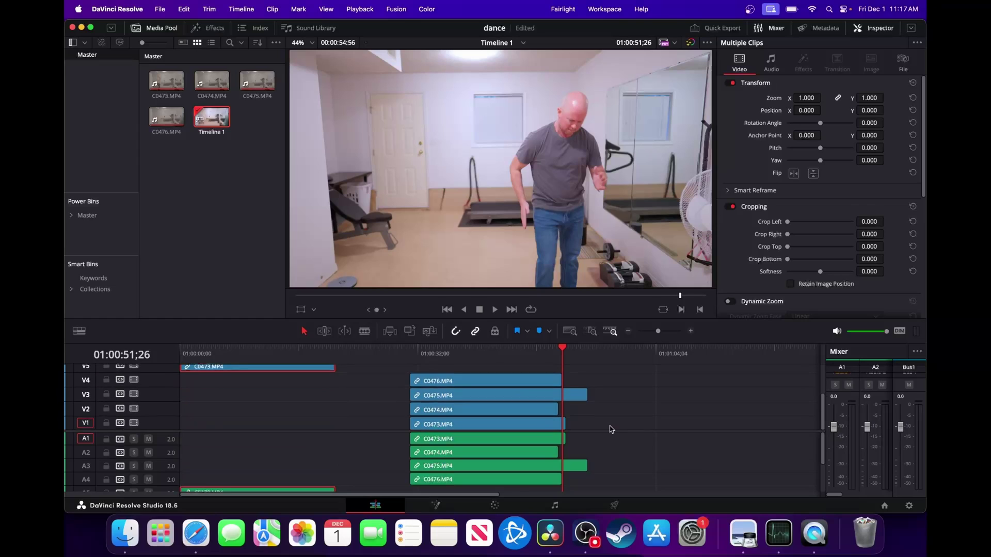
left_click_drag(609, 427, 261, 380)
Play the combined dancers over the gym background from the timeline start and jump back to an earlier point.
left_click(176, 350)
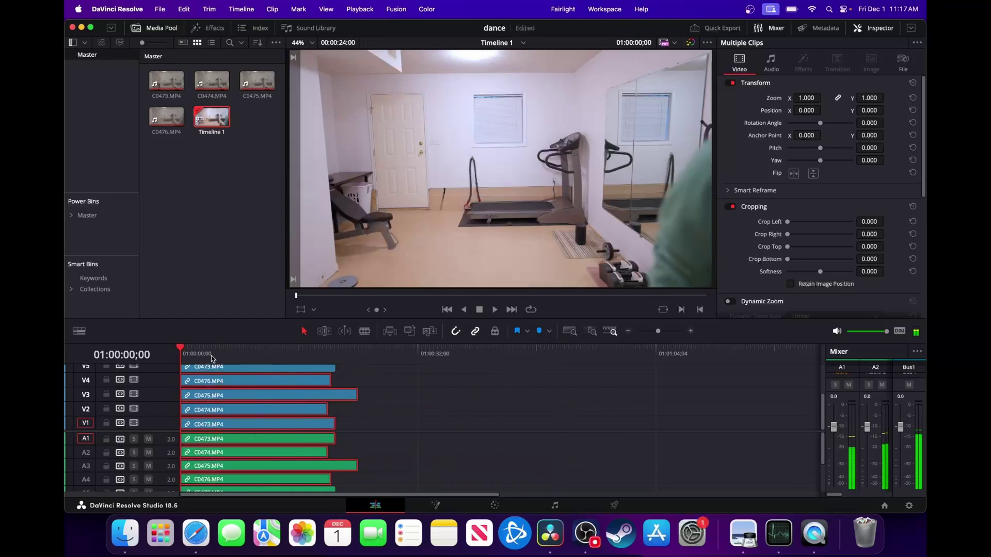
key("space")
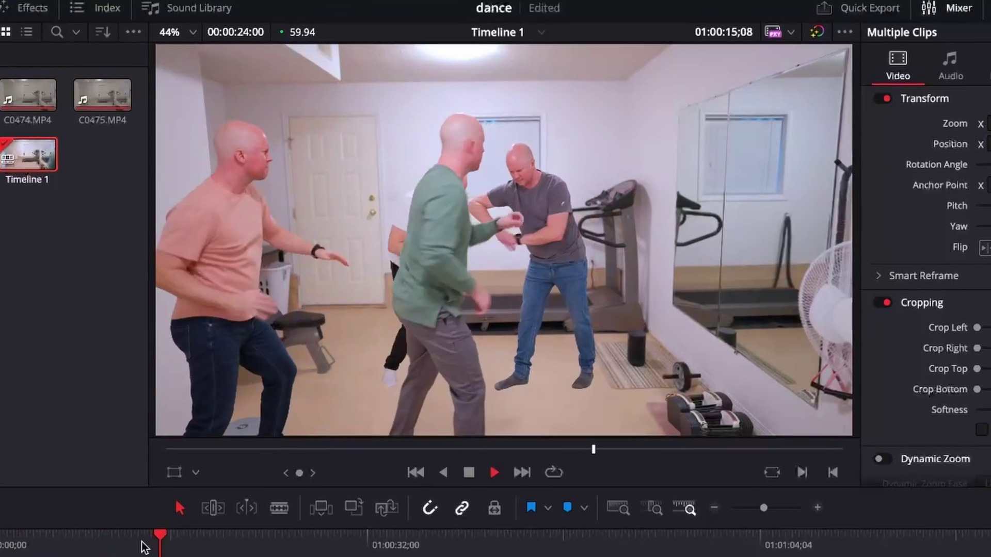
left_click(234, 353)
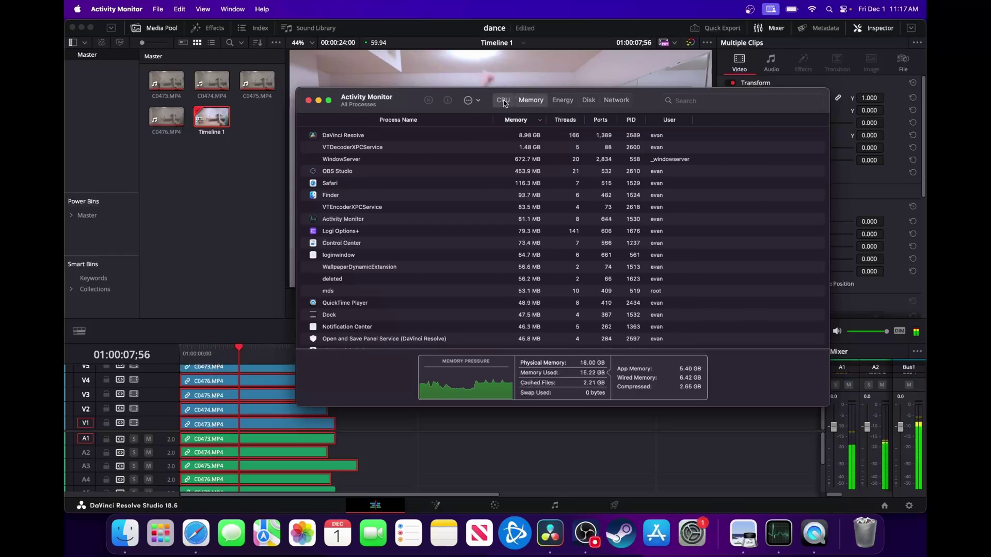
Examine the CPU, GPU and memory use of the running processes in Activity Monitor during playback.
left_click(504, 101)
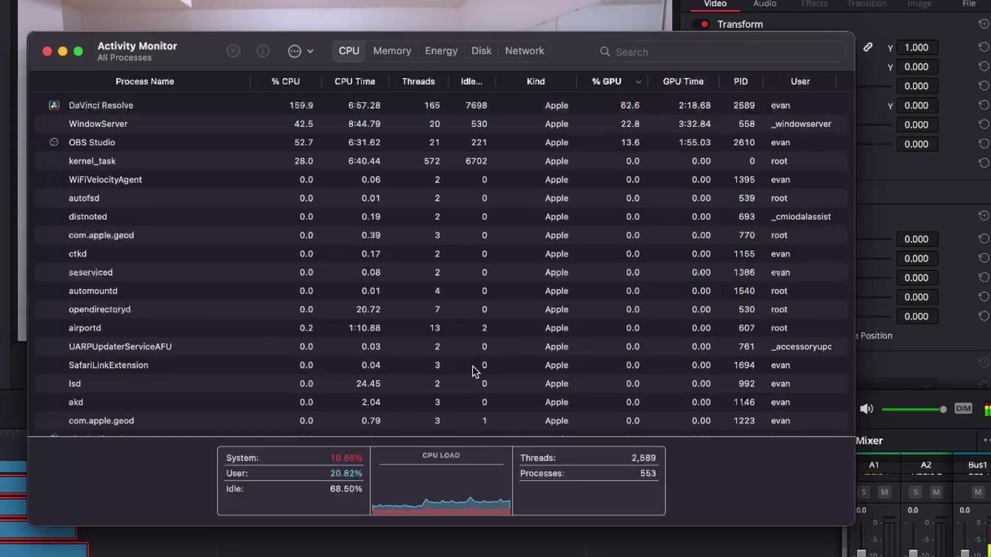
left_click(396, 47)
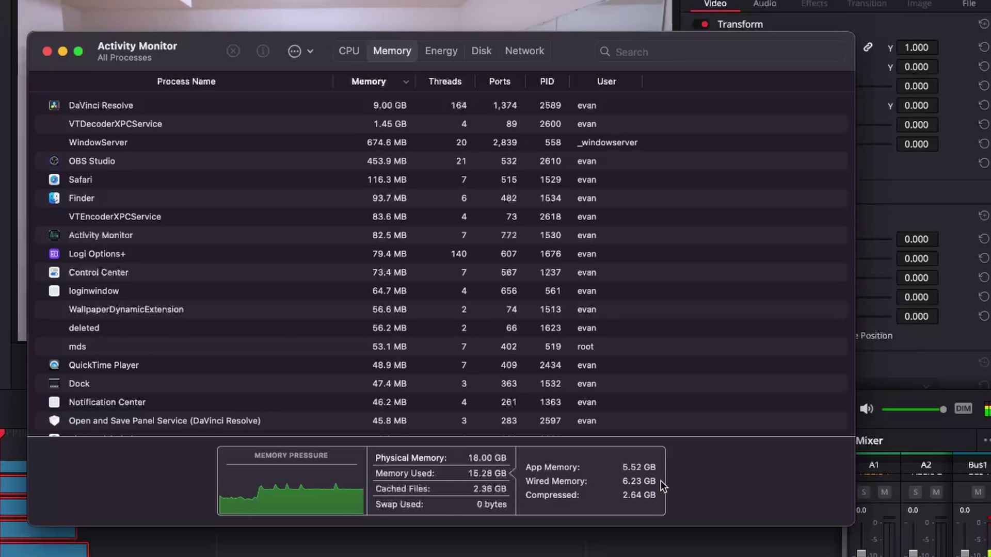
left_click(343, 50)
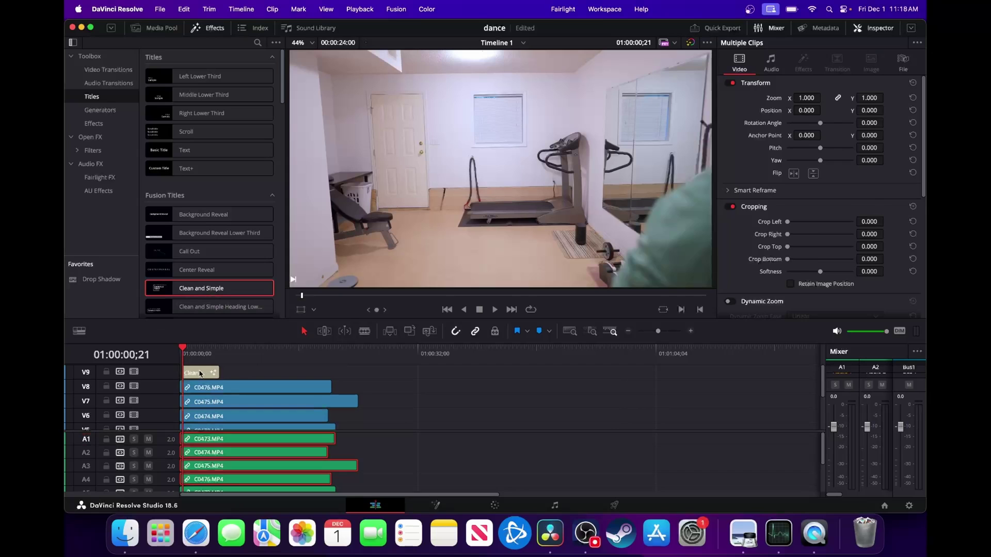
Stack Clean and Simple titles on tracks V9 and V10 near the timeline start and play the sequence.
left_click_drag(190, 375, 202, 373)
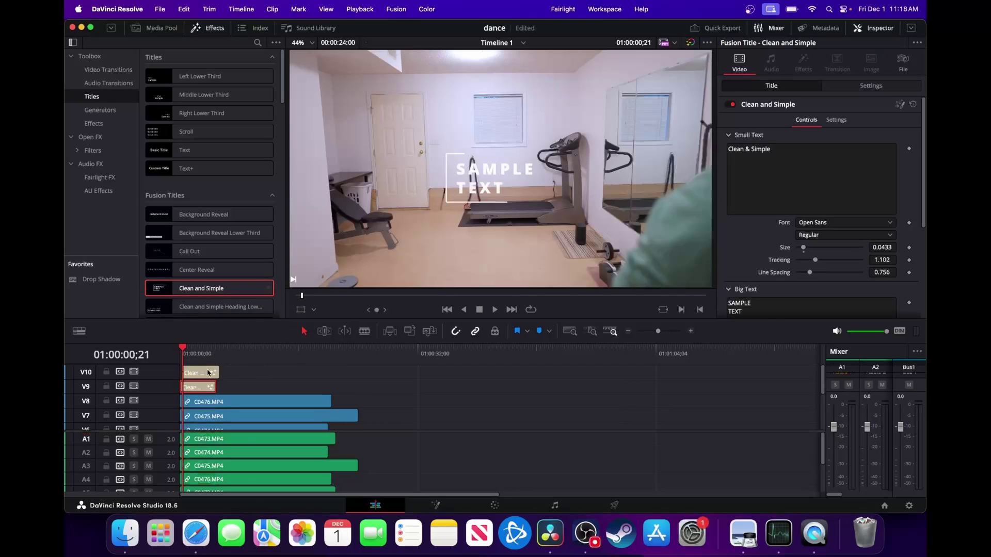
key("space")
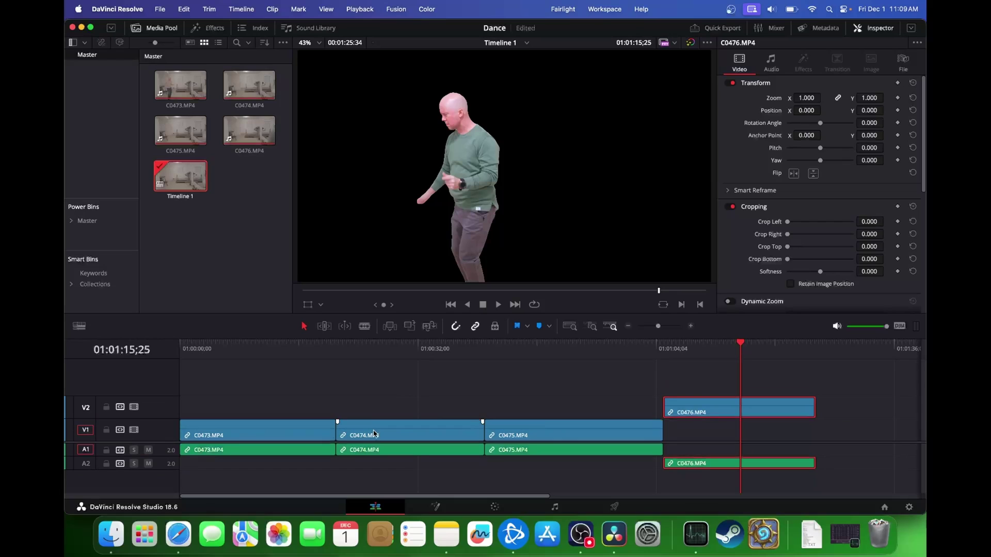
In the Dance project, align C0474, C0475 and C0476 above C0473 at the timeline start and play the stack.
left_click_drag(375, 433, 304, 403)
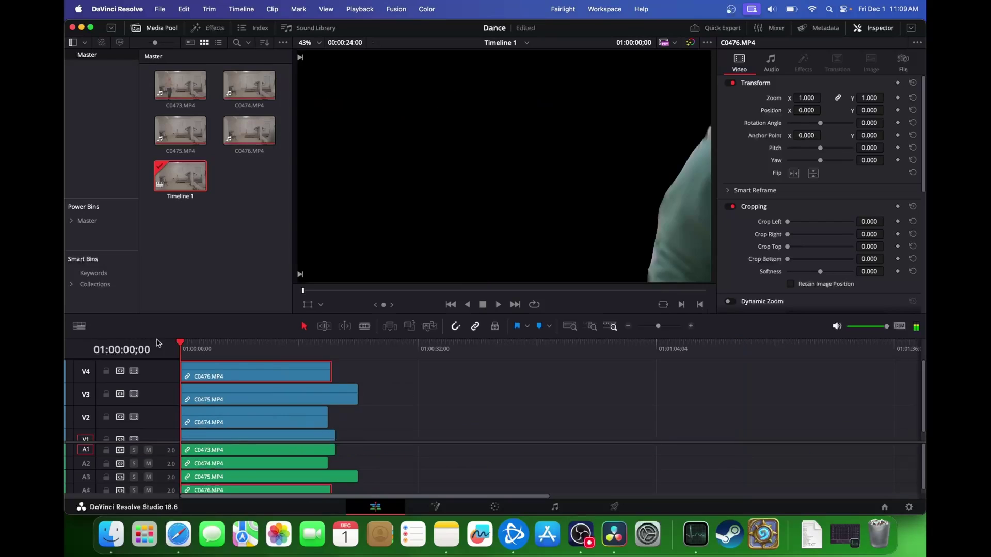
key("space")
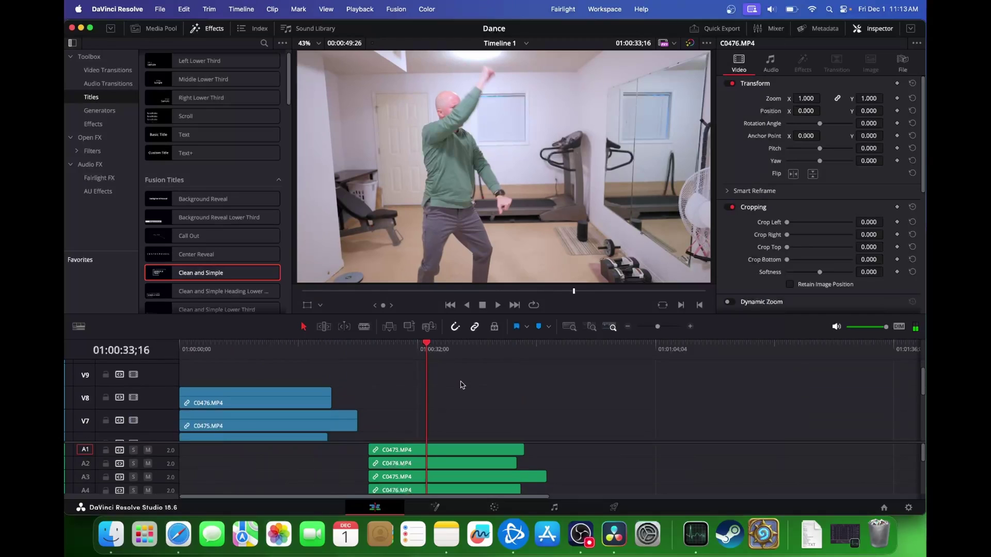
Shift the unmasked copies on V1 to V4 to the timeline start beneath the masked clips and play the composite.
scroll(462, 384, "down", 5)
left_click_drag(444, 383, 254, 383)
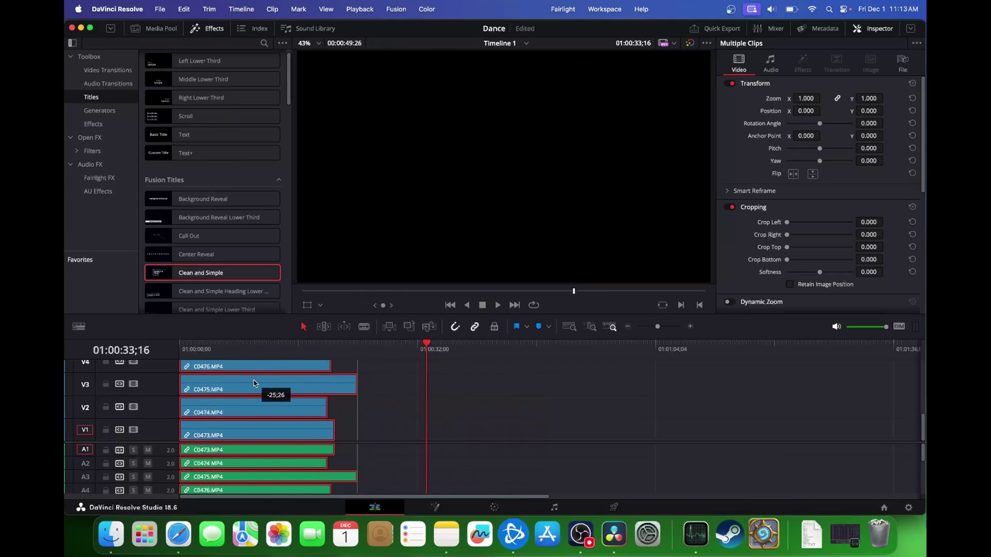
scroll(441, 397, "up", 4)
left_click_drag(215, 349, 161, 357)
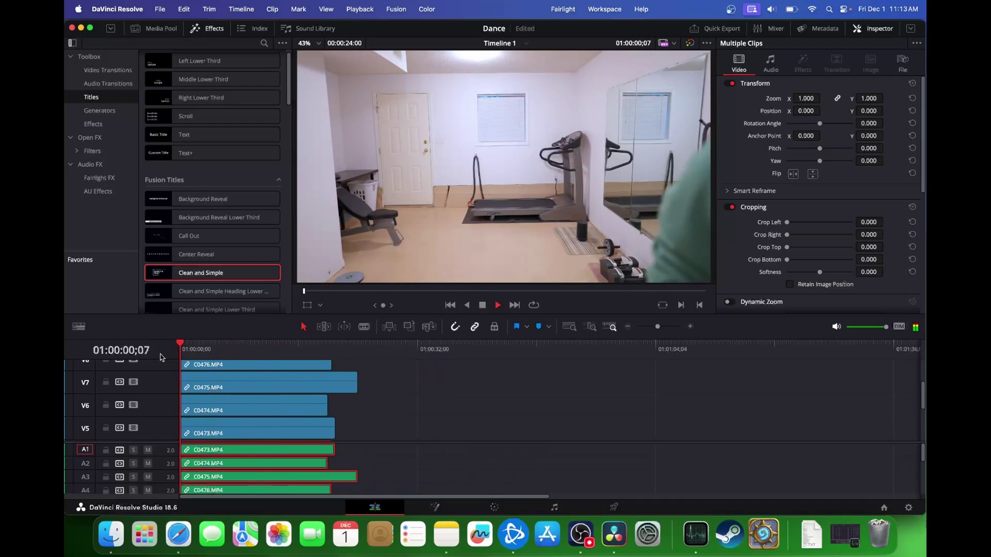
key("space")
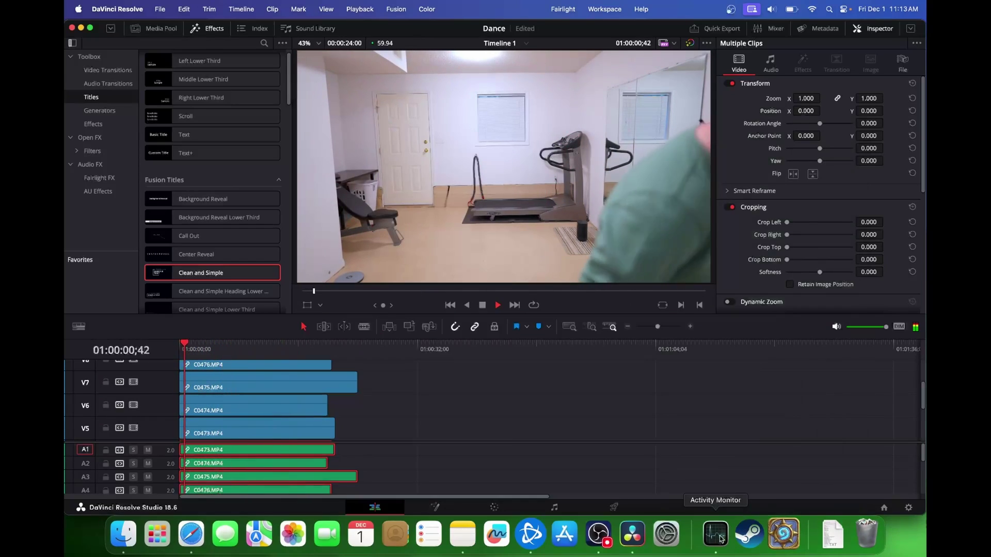
Switch to Activity Monitor, sort the processes by highest CPU use, and examine the CPU and memory load.
left_click(715, 534)
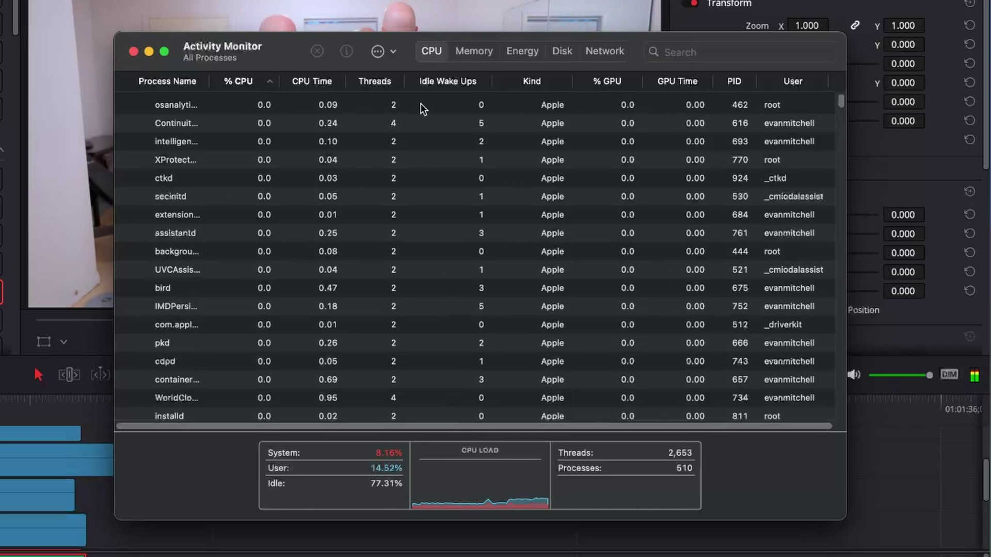
left_click(255, 83)
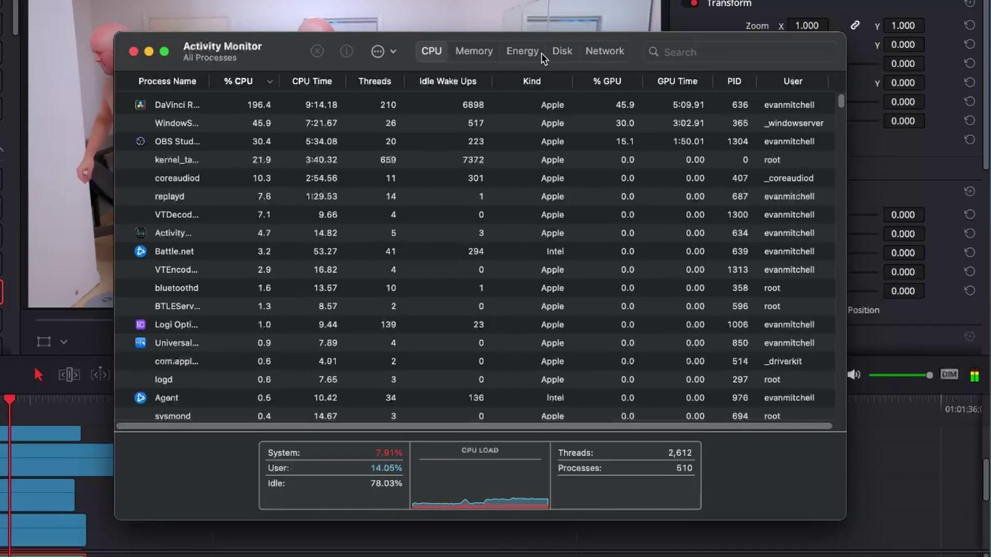
left_click(477, 50)
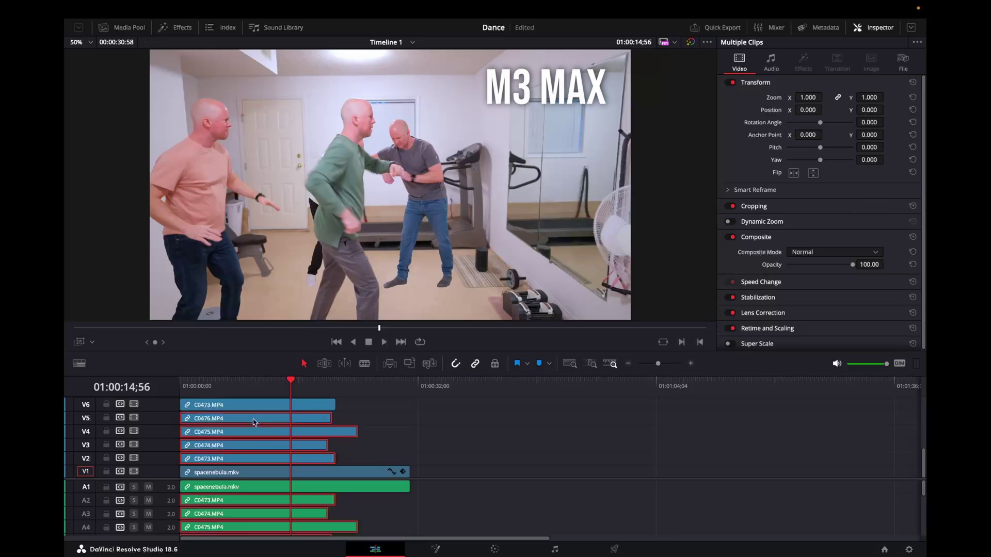
Move the unmasked clips on V2 to V5 to the end of spacenebula.mkv so it forms the dancers' background.
left_click_drag(255, 429, 474, 429)
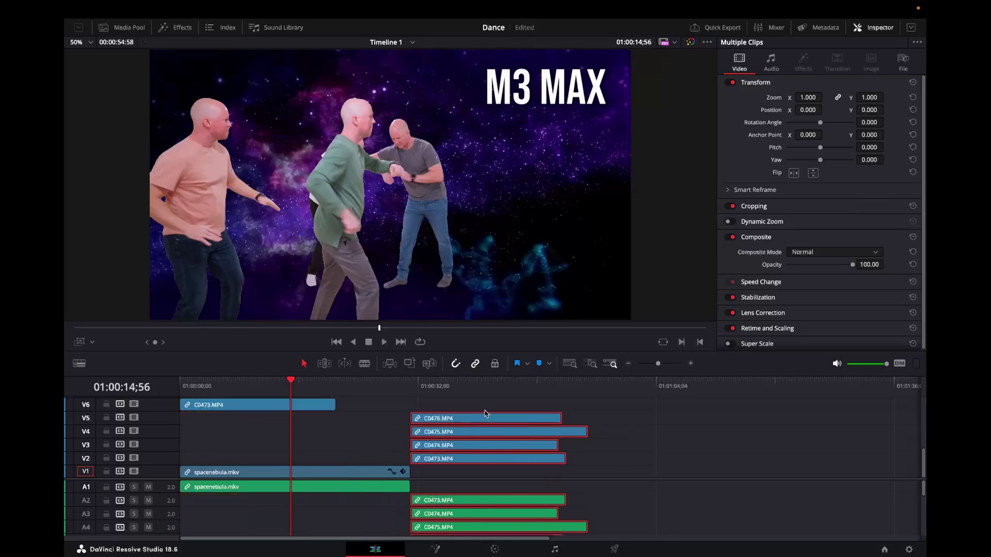